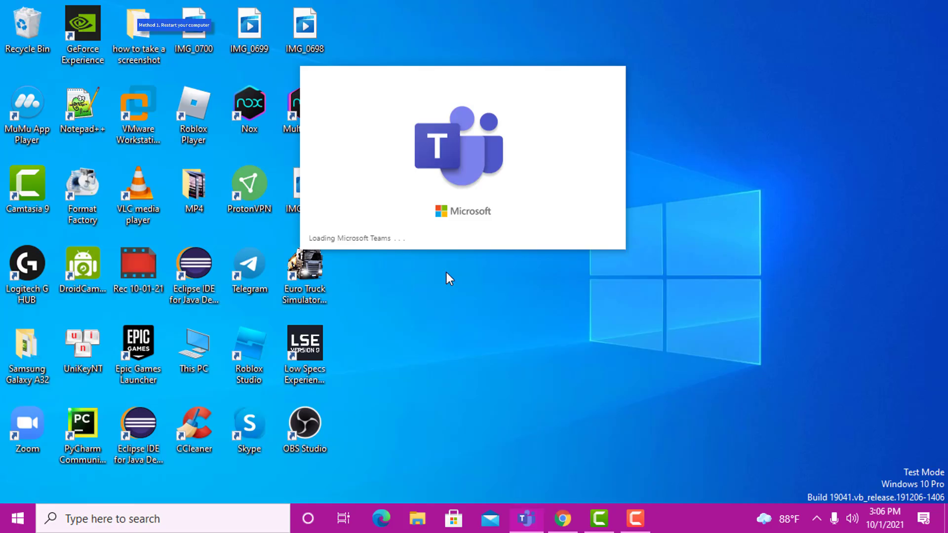
Restart Windows from the Start menu's Power options.
left_click(17, 520)
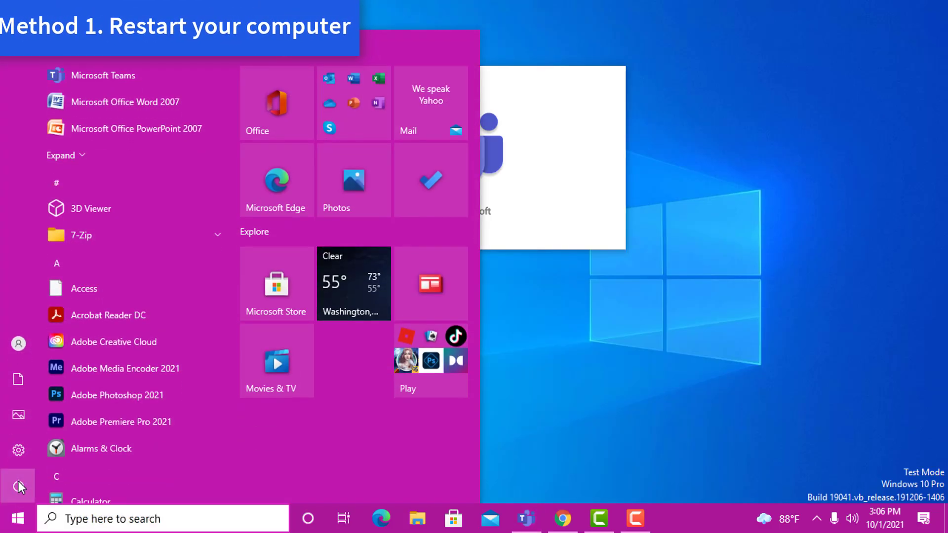
left_click(19, 494)
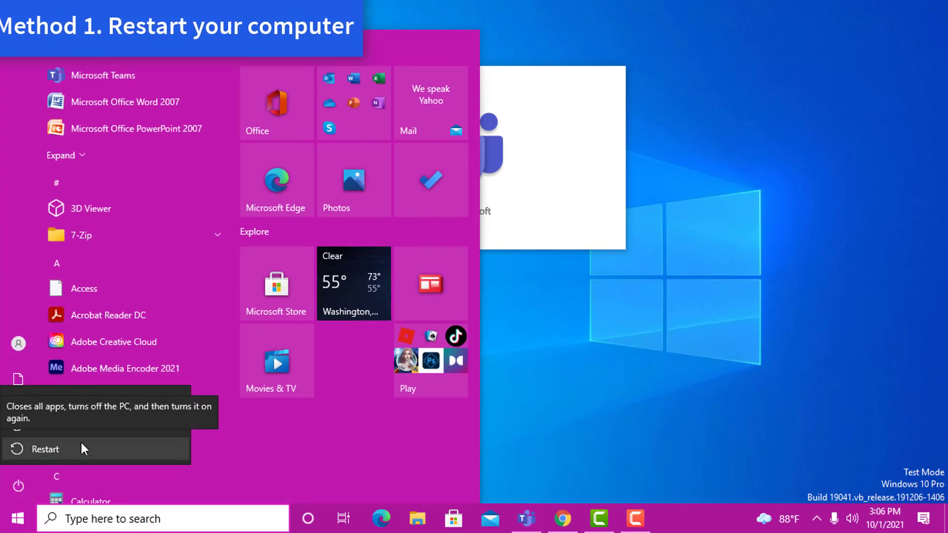
left_click(81, 446)
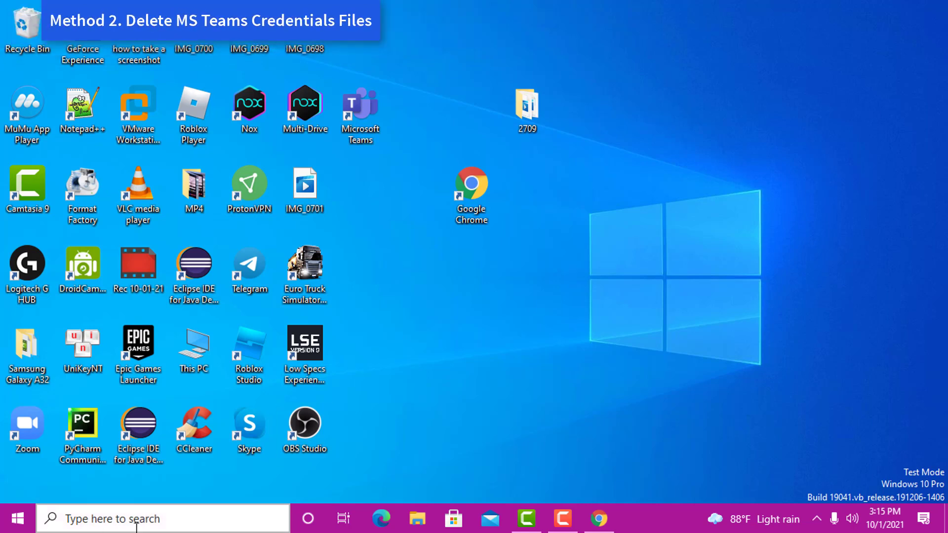
Open Credential Manager from taskbar search and show its Windows Credentials list.
left_click(109, 518)
type("Credential Manager")
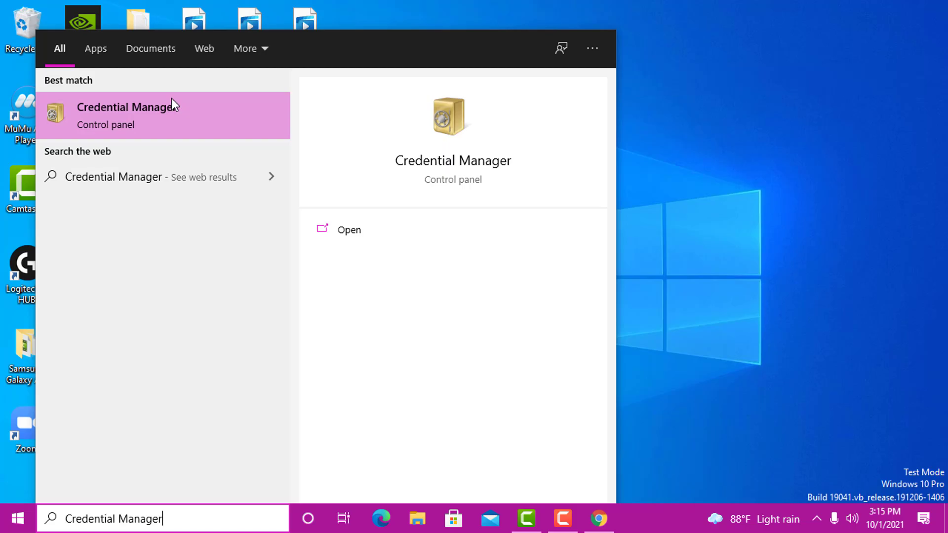
left_click(171, 99)
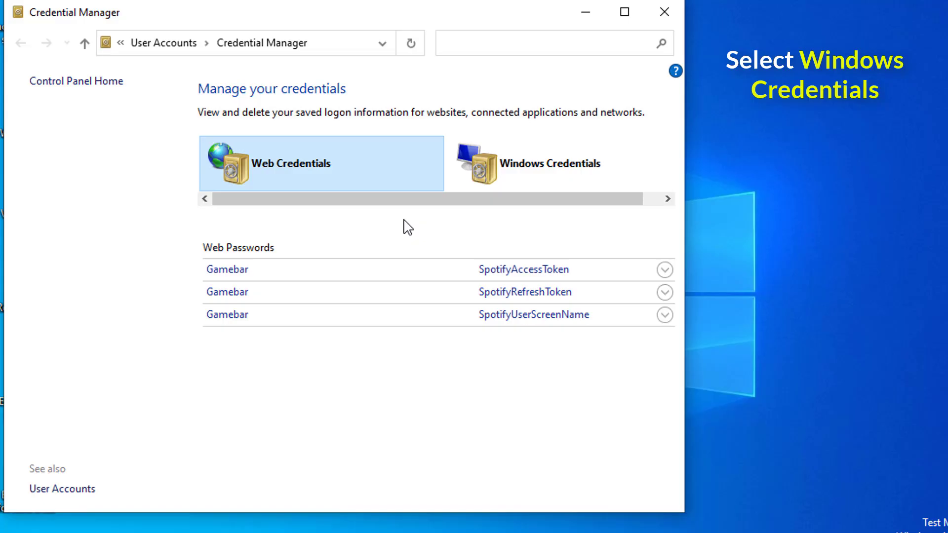
left_click(568, 173)
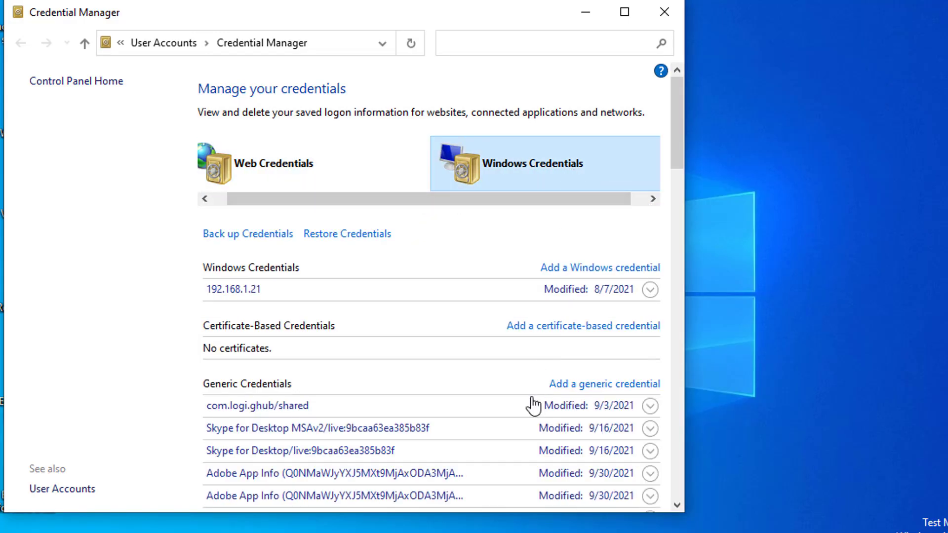
scroll(531, 404, "down", 1)
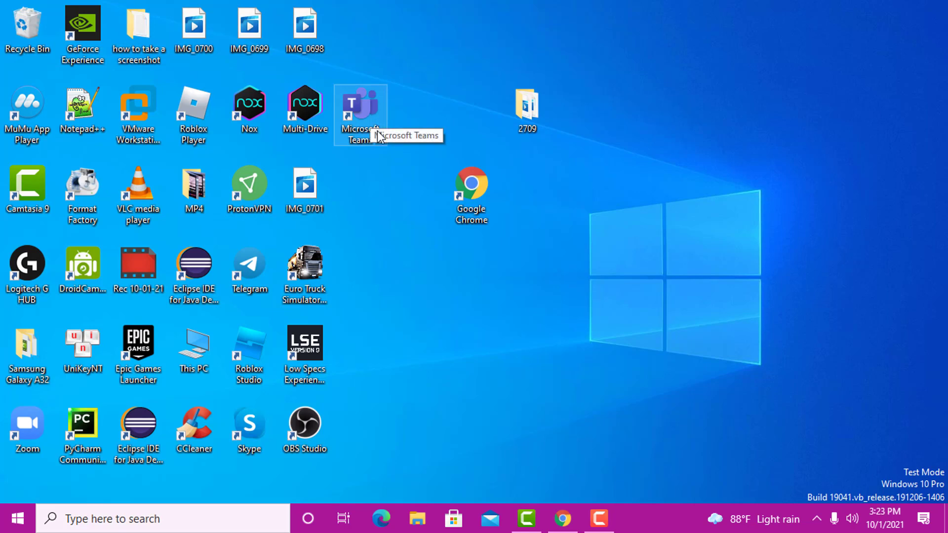
Set the Teams shortcut's properties to Windows 7 compatibility mode and apply.
right_click(377, 131)
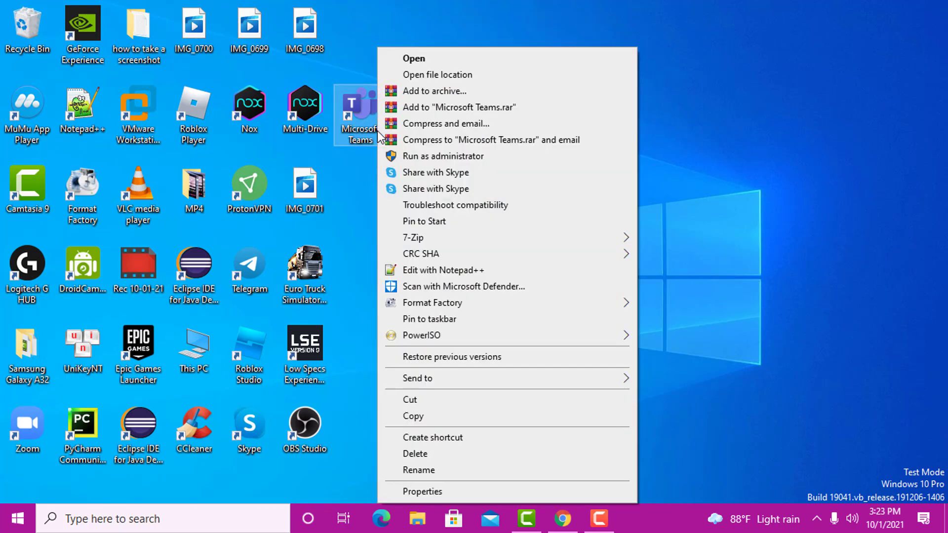
left_click(451, 488)
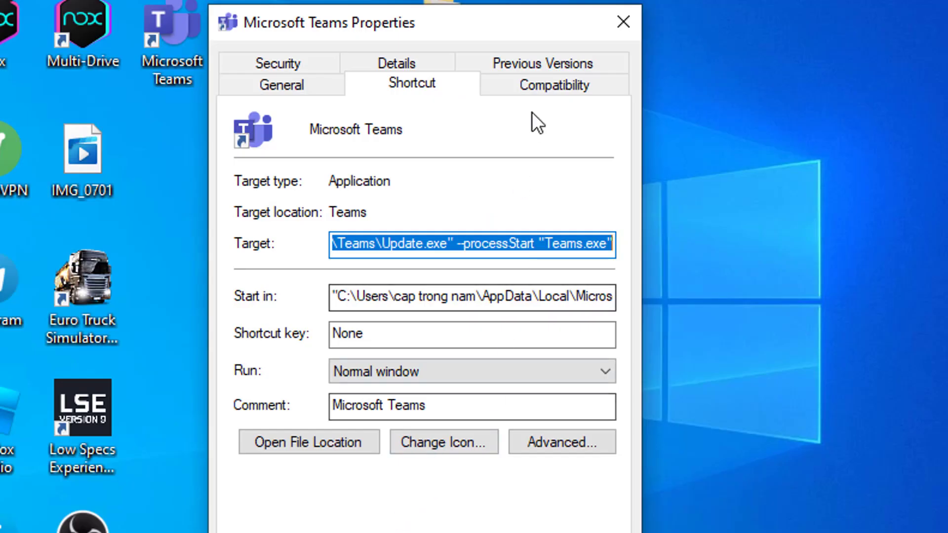
left_click(545, 91)
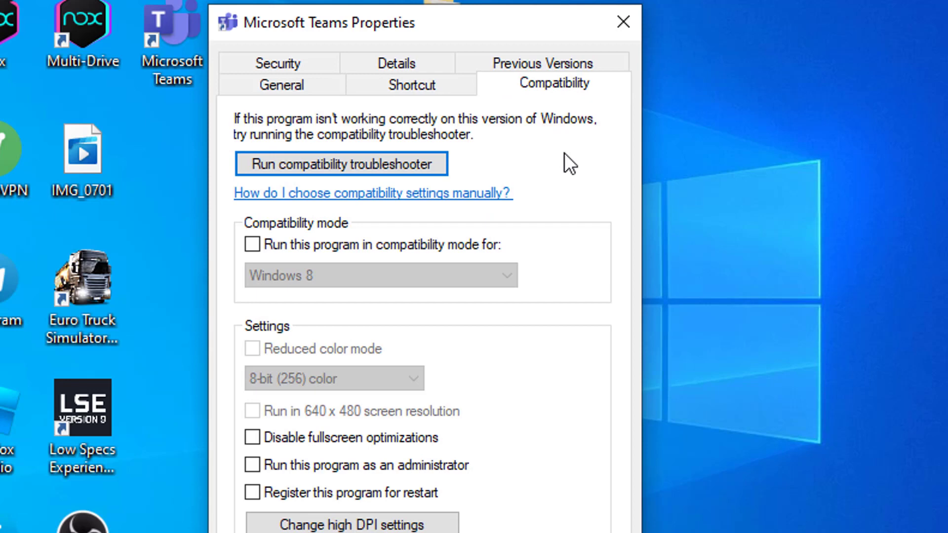
left_click(326, 248)
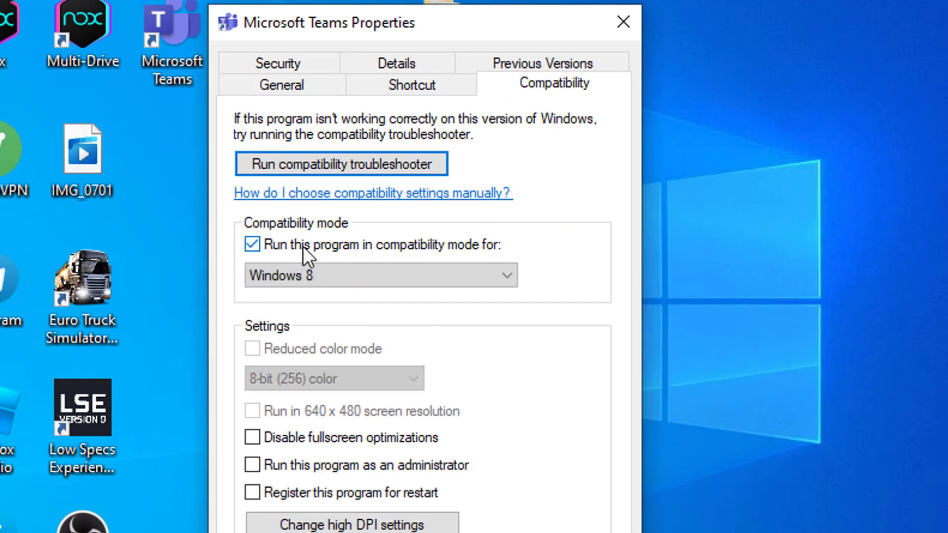
left_click(333, 277)
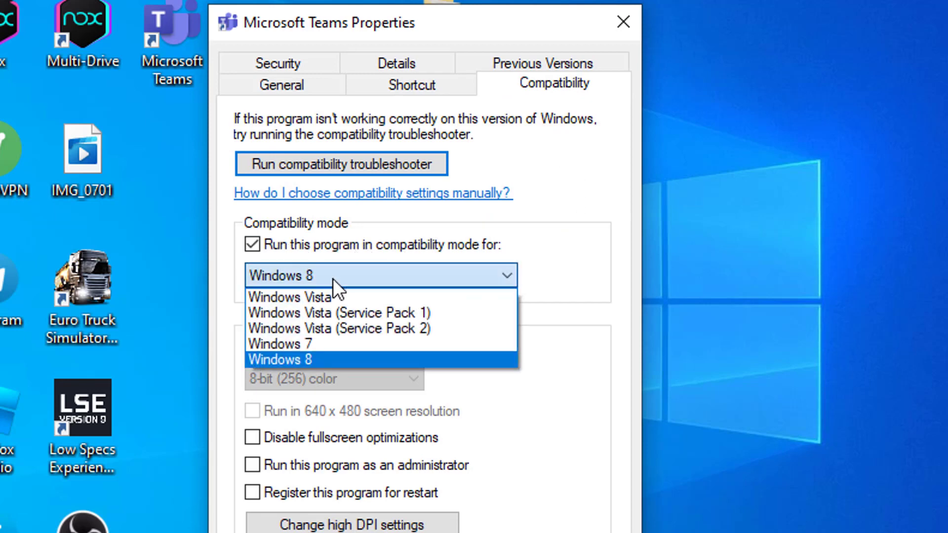
left_click(322, 344)
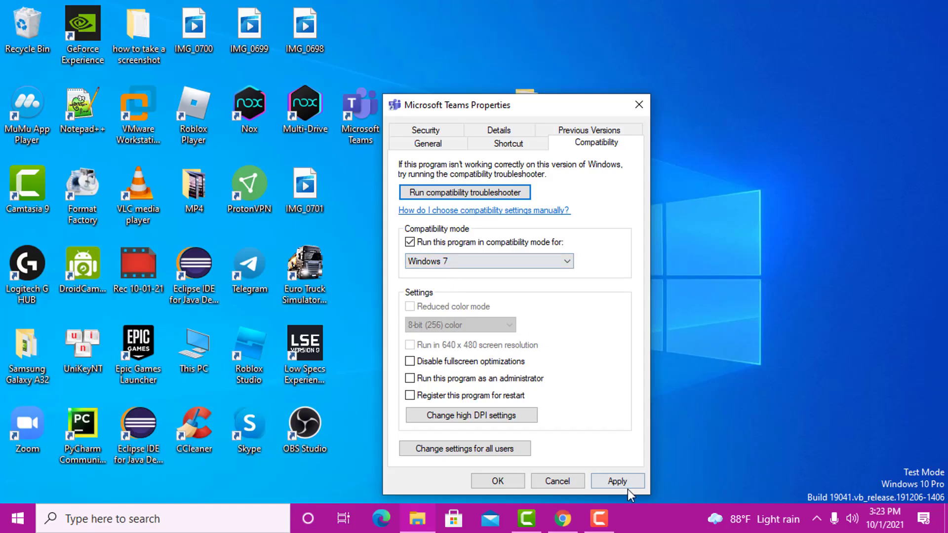
left_click(622, 483)
left_click(509, 481)
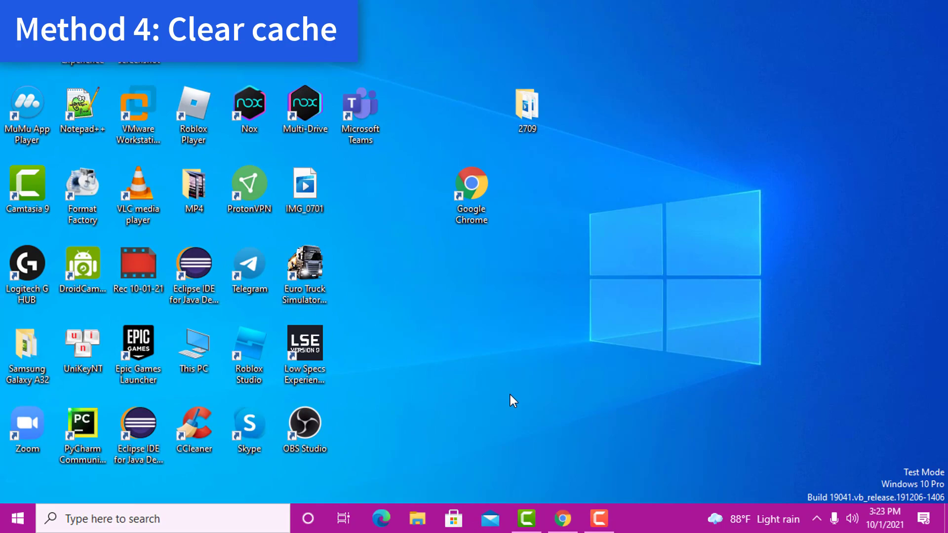
Use Run with %appdata% to reach the Roaming\Microsoft\Teams folder.
key("super+r")
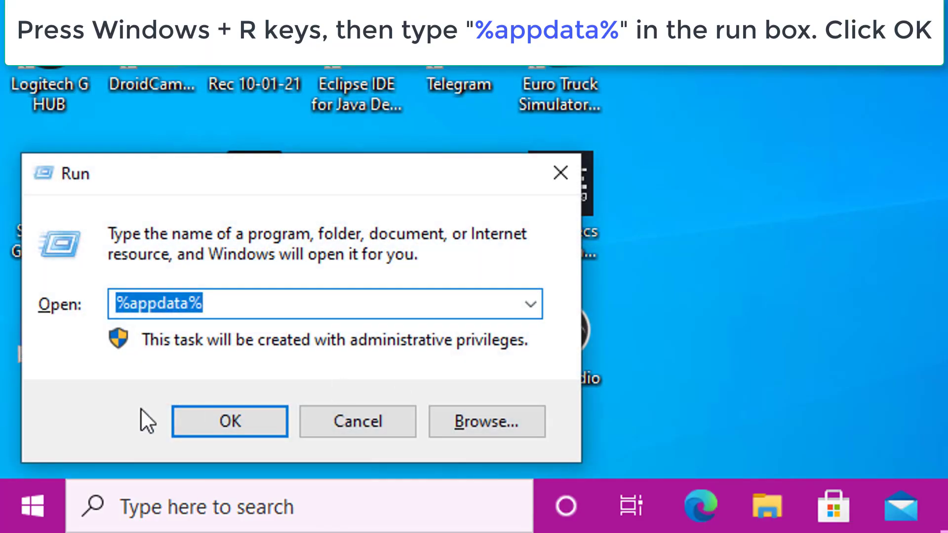
left_click(180, 307)
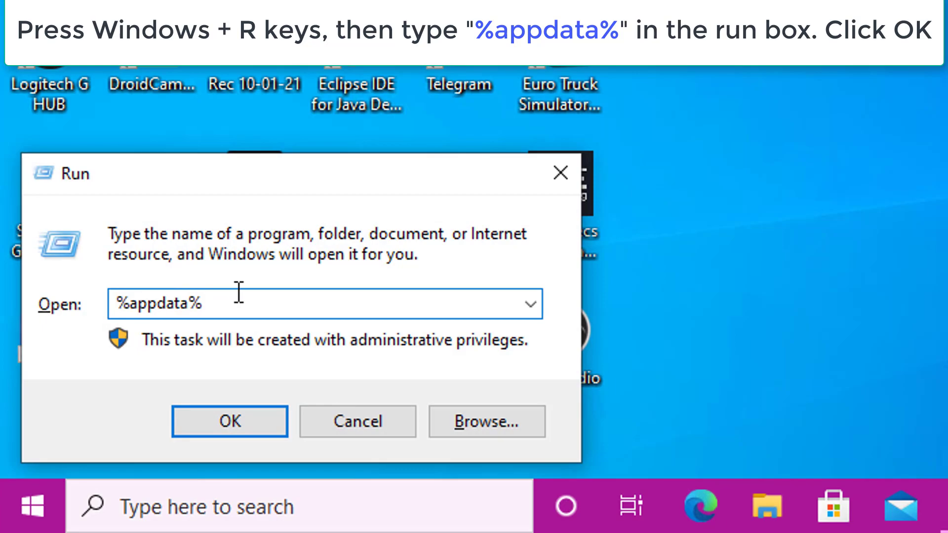
left_click(246, 416)
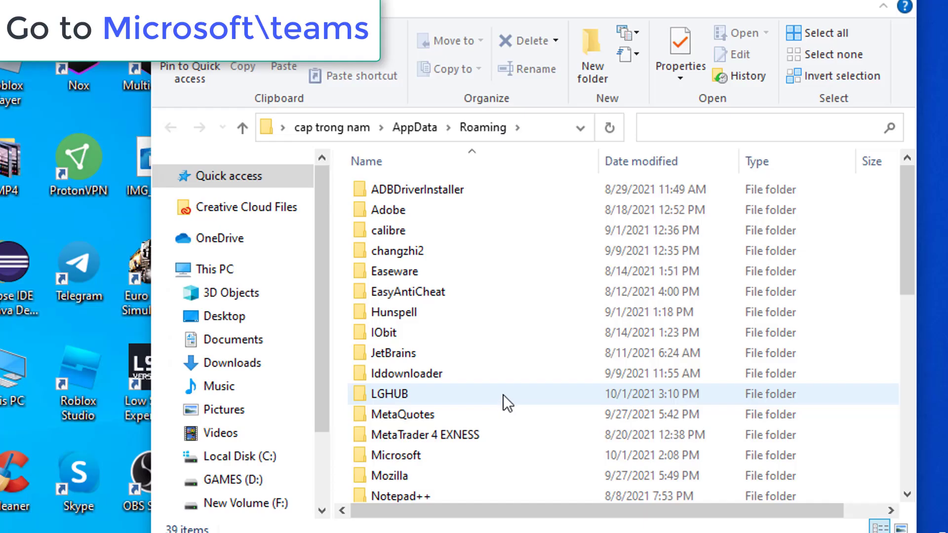
double_click(434, 456)
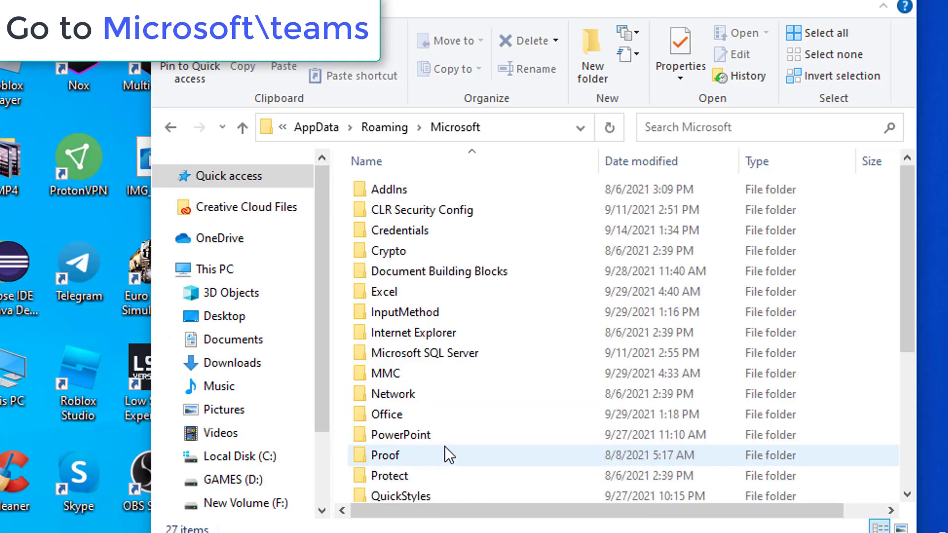
scroll(504, 411, "down", 2)
scroll(504, 407, "down", 1)
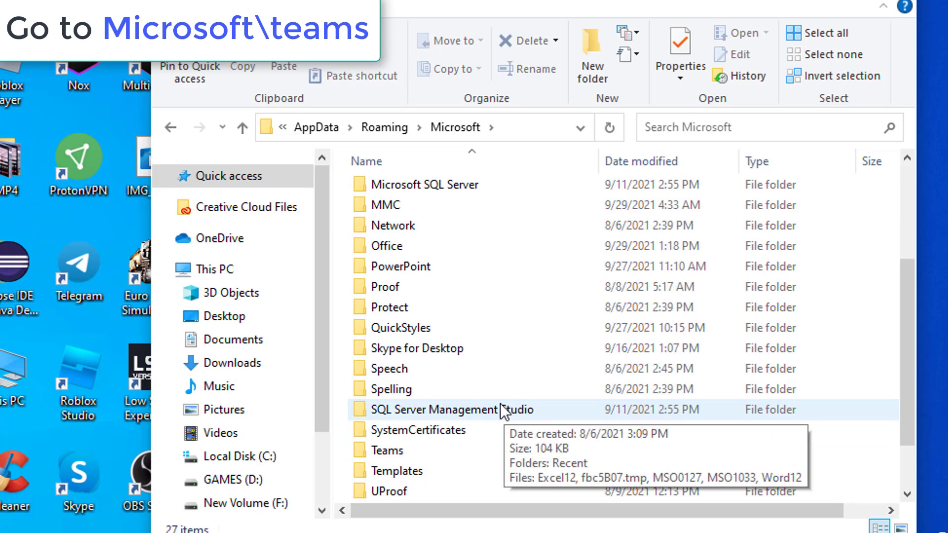
double_click(410, 449)
Delete the blob_storage, Cache, GPUCache and Local Storage folders.
left_click(448, 191)
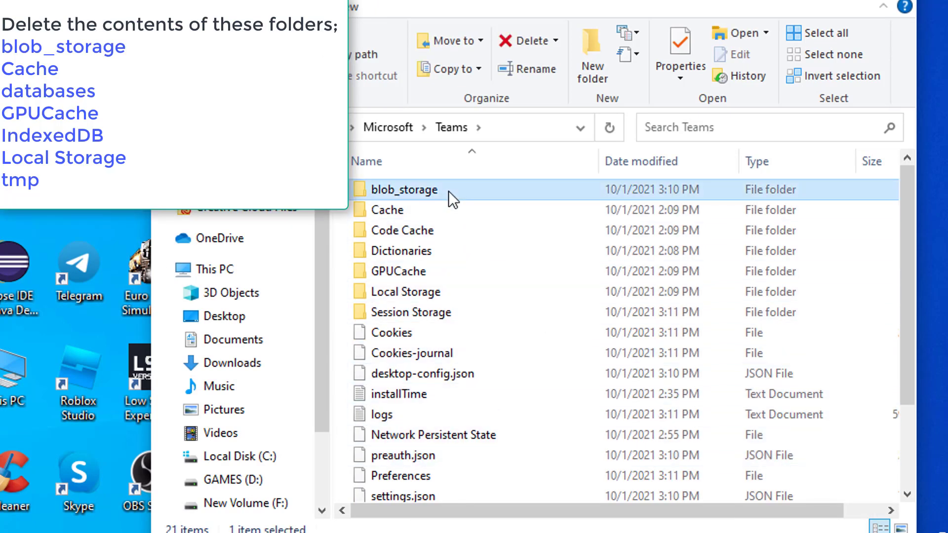
left_click(422, 207, "ctrl")
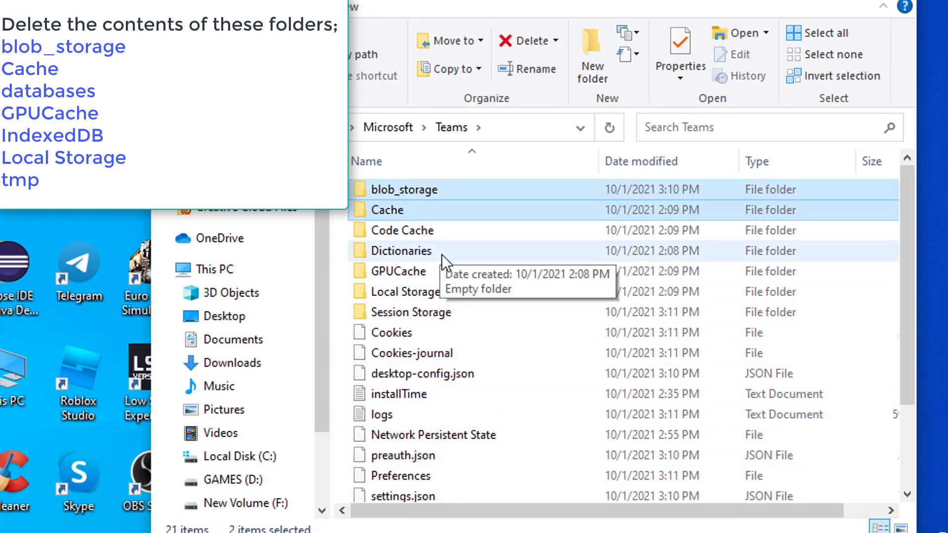
left_click(441, 272, "ctrl")
left_click(450, 293, "ctrl")
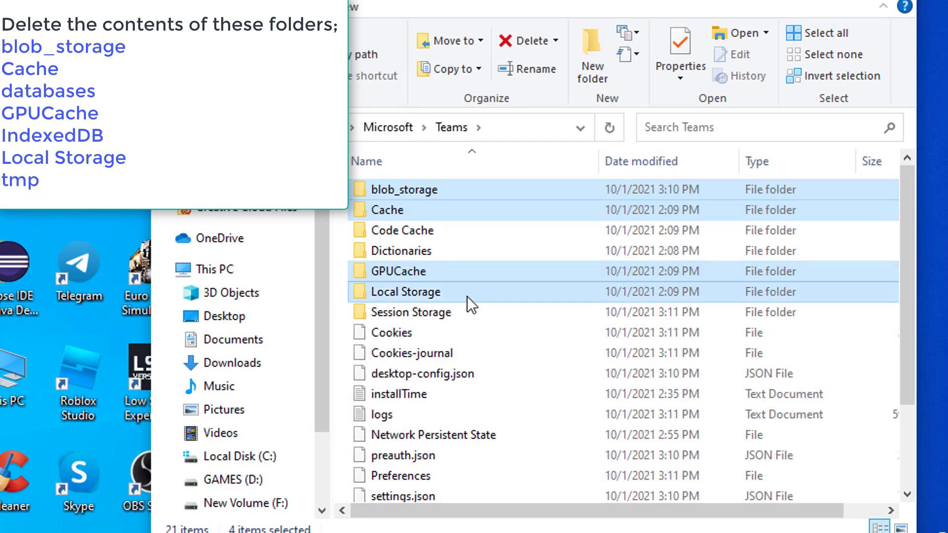
right_click(466, 290)
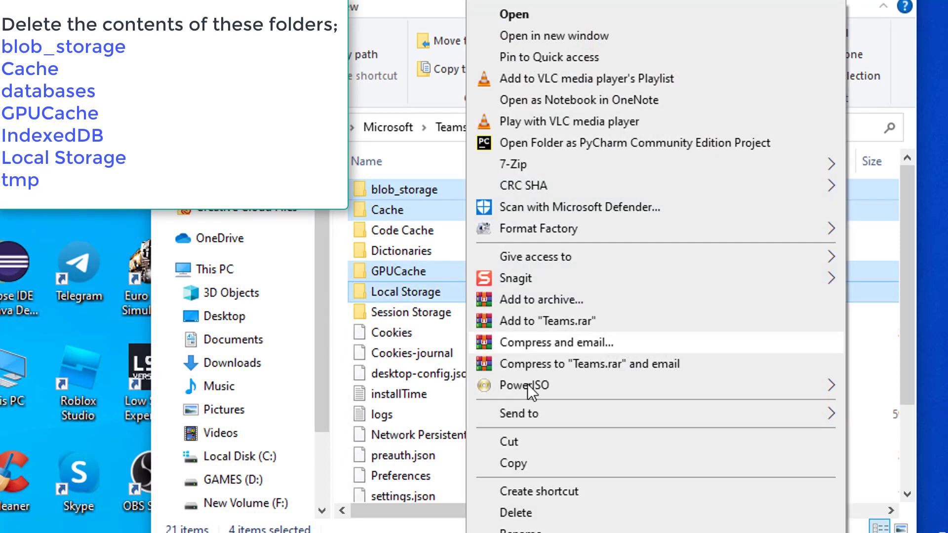
left_click(560, 512)
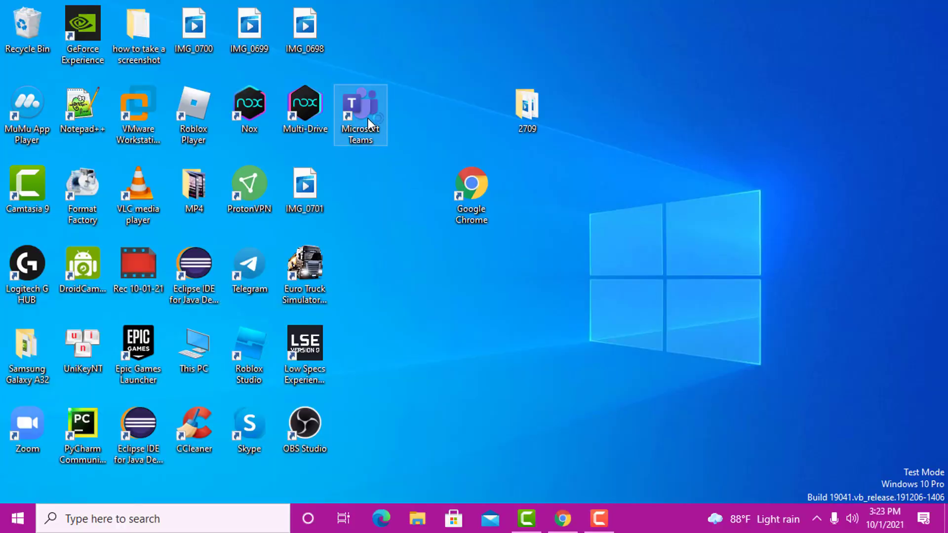
Launch Teams from its desktop icon and choose Get started on the welcome screen.
double_click(368, 118)
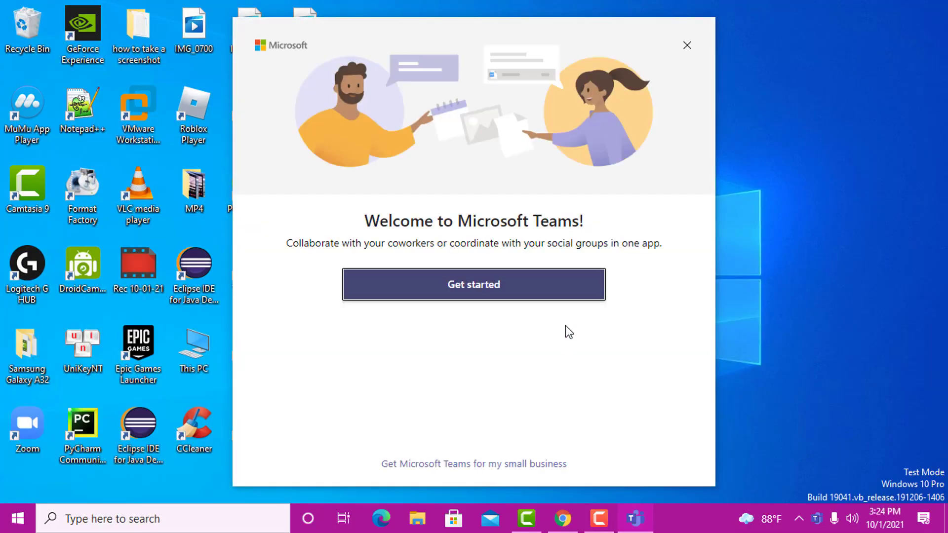
left_click(495, 290)
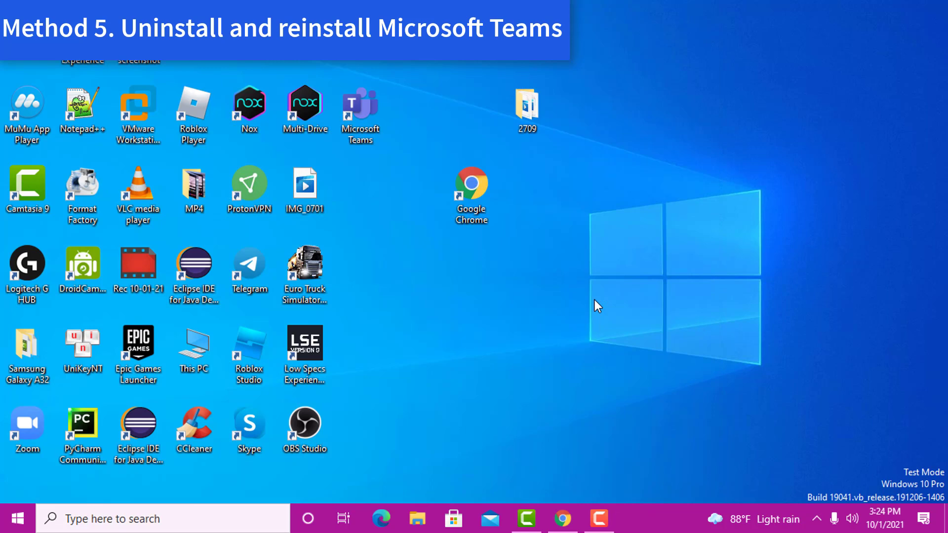
Open Control Panel's Uninstall a program list and select Microsoft Teams.
left_click(133, 519)
type("control ")
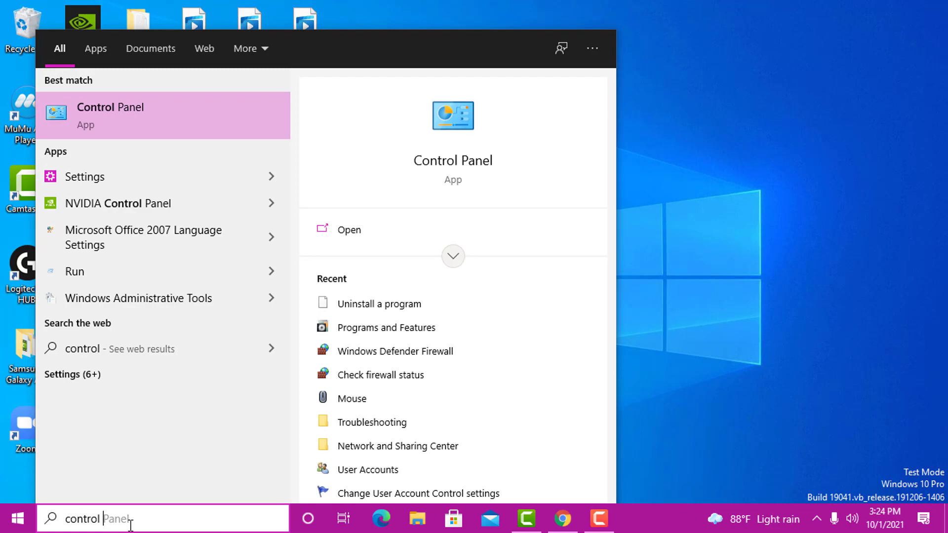
type("panel")
left_click(123, 117)
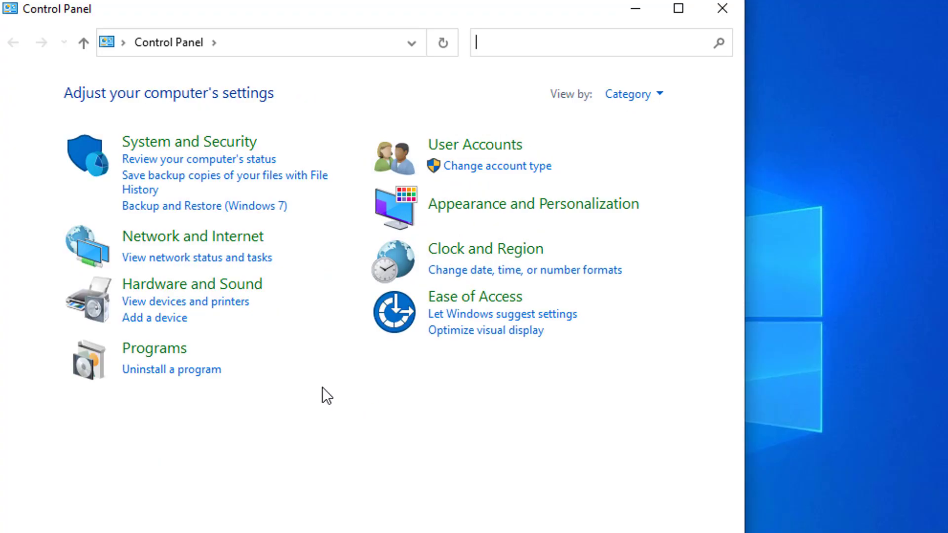
left_click(201, 370)
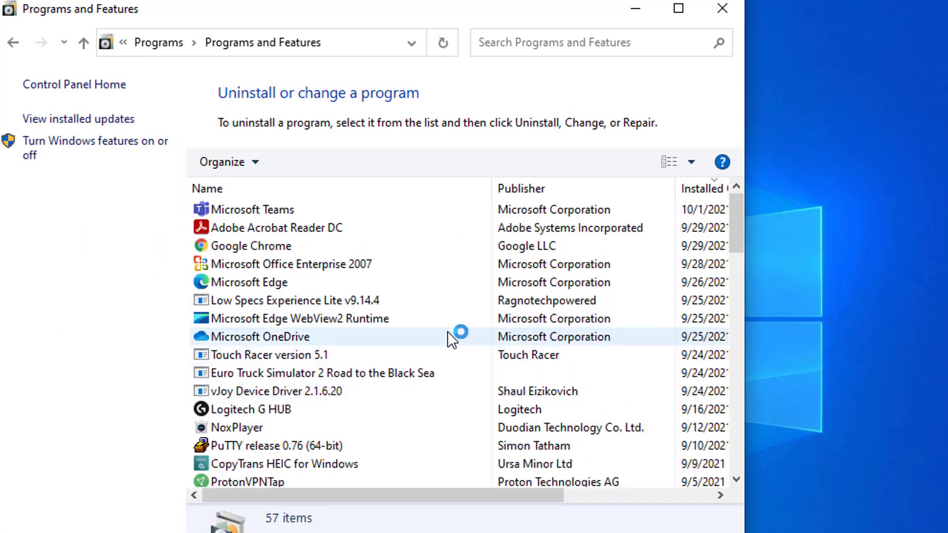
left_click(321, 210)
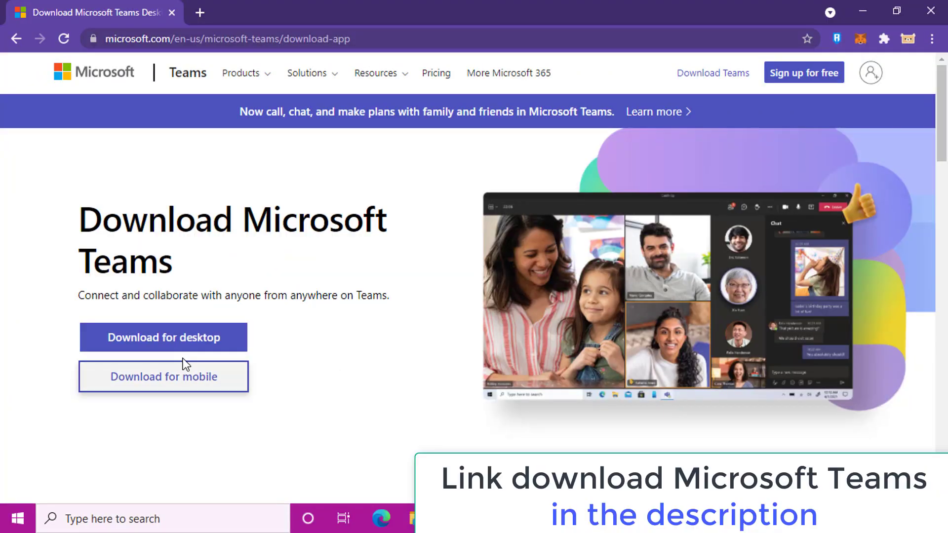
Download Teams_windows_x64.exe from the Teams page and run it from the desktop.
left_click(158, 342)
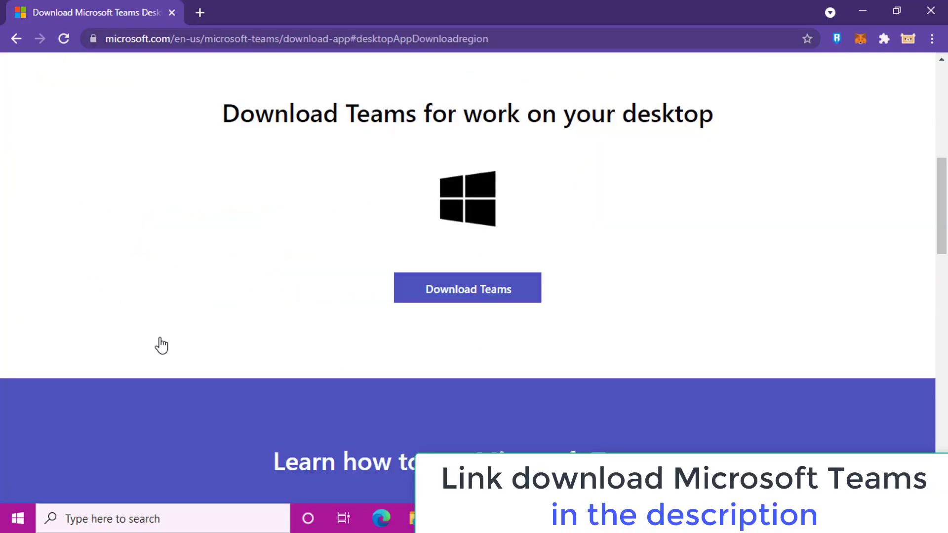
left_click(488, 299)
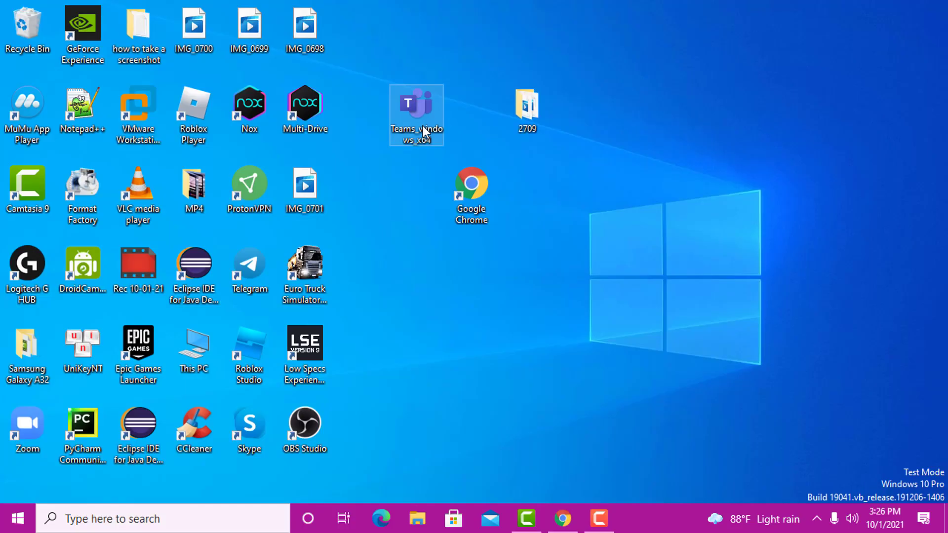
double_click(424, 131)
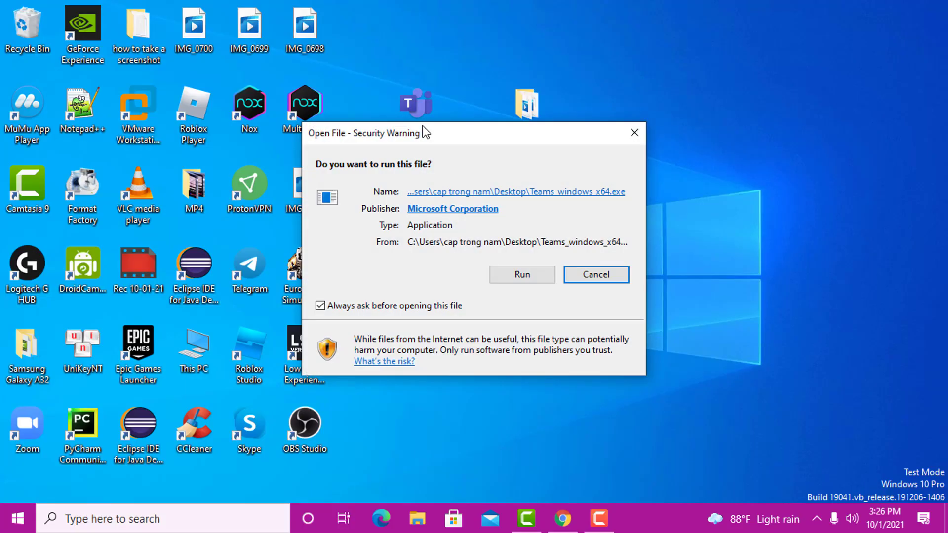
left_click(527, 277)
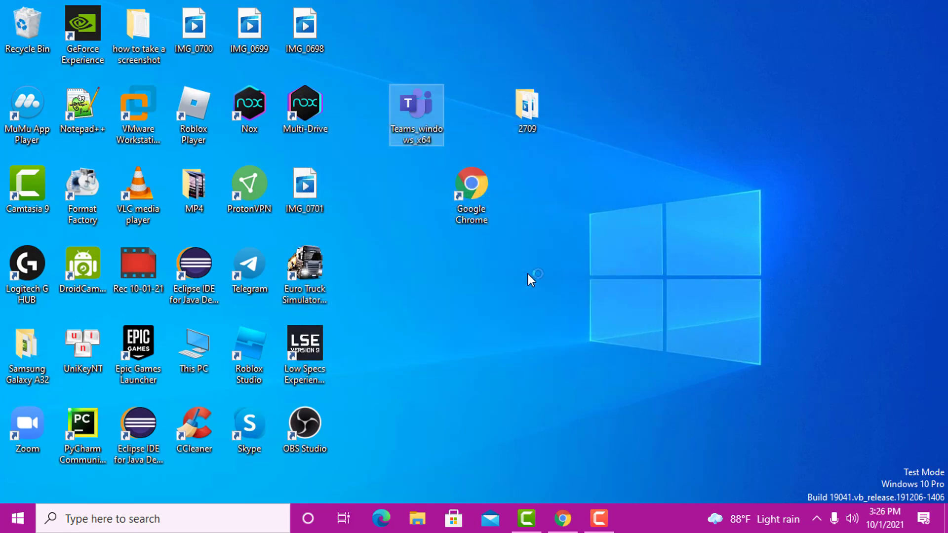